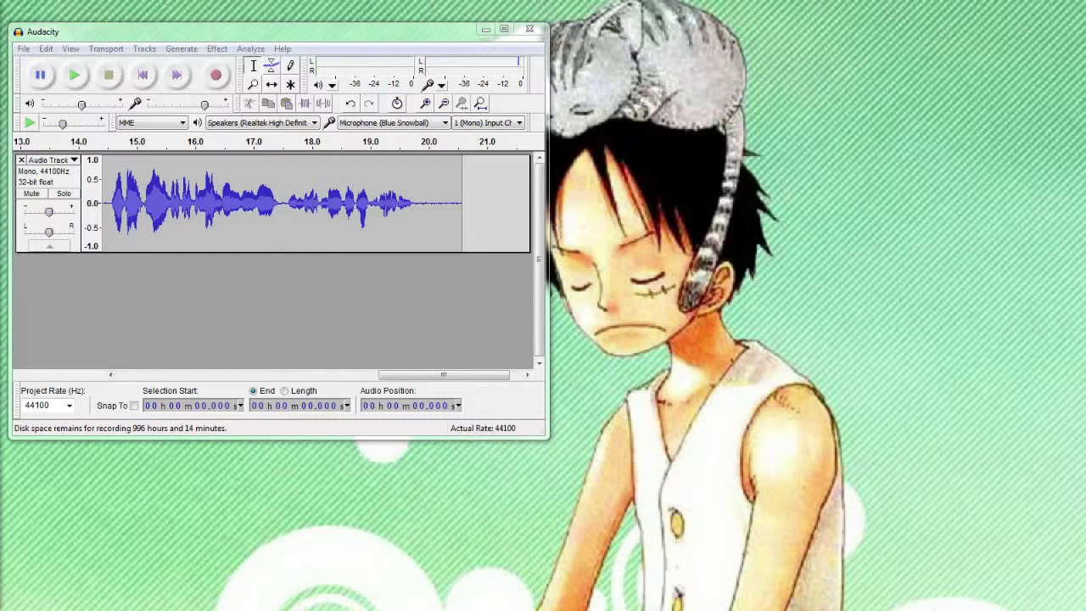
Play the raw voice recording from the start, then select its silent opening seconds.
left_click(74, 75)
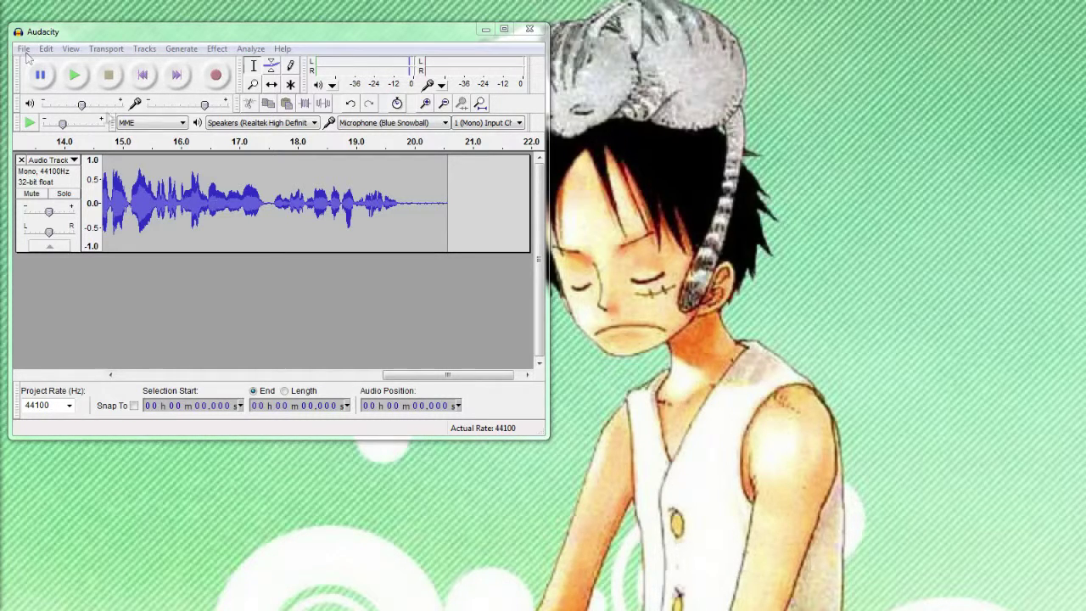
left_click_drag(441, 375, 192, 377)
Capture a Noise Removal noise profile from the silent first three seconds.
left_click_drag(268, 212, 107, 227)
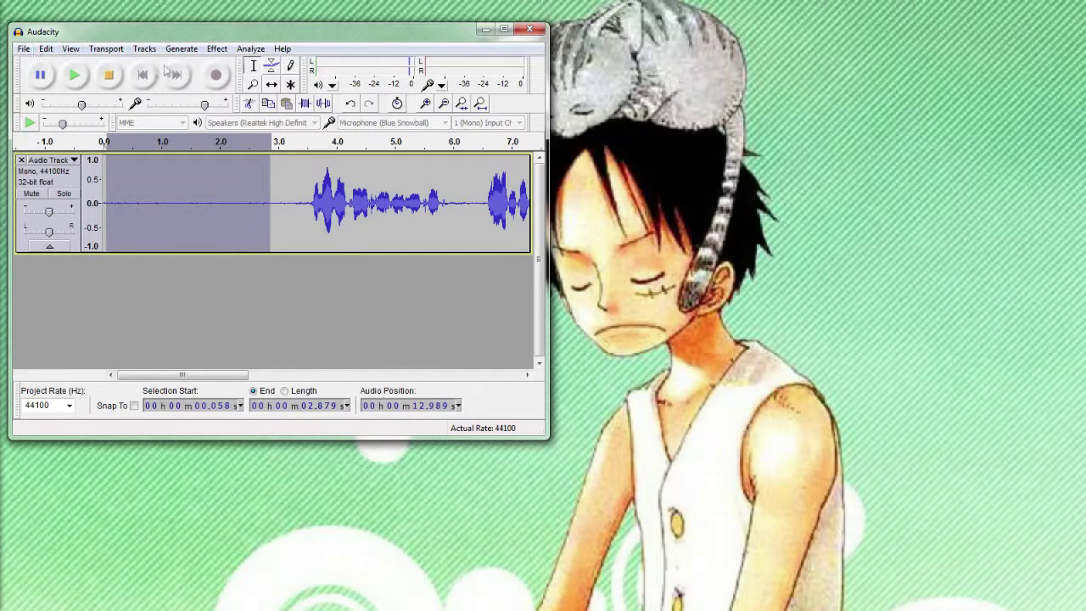
left_click(217, 49)
left_click(311, 255)
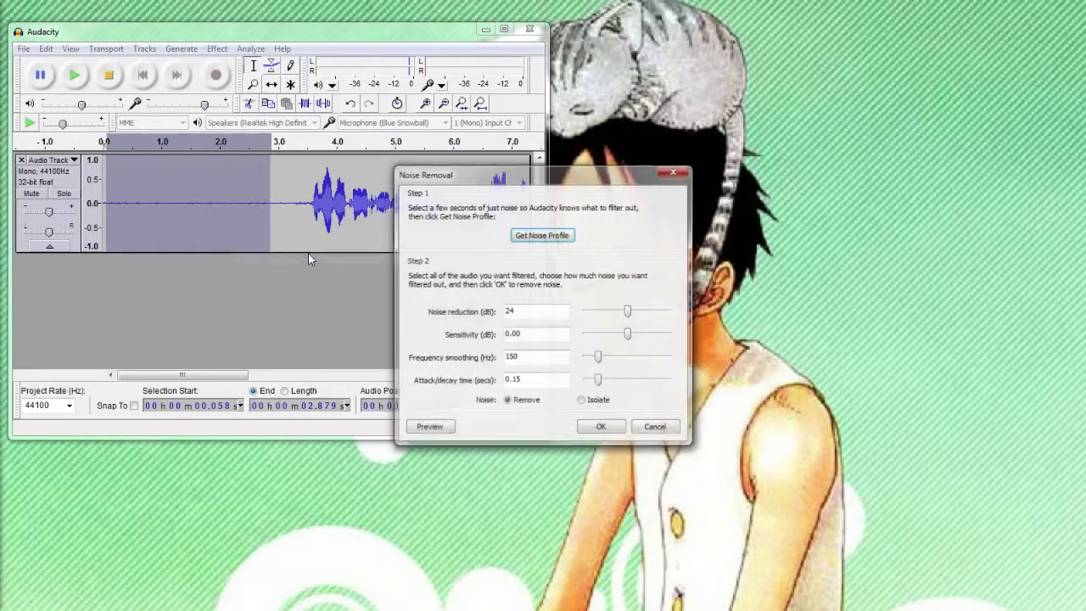
left_click(543, 235)
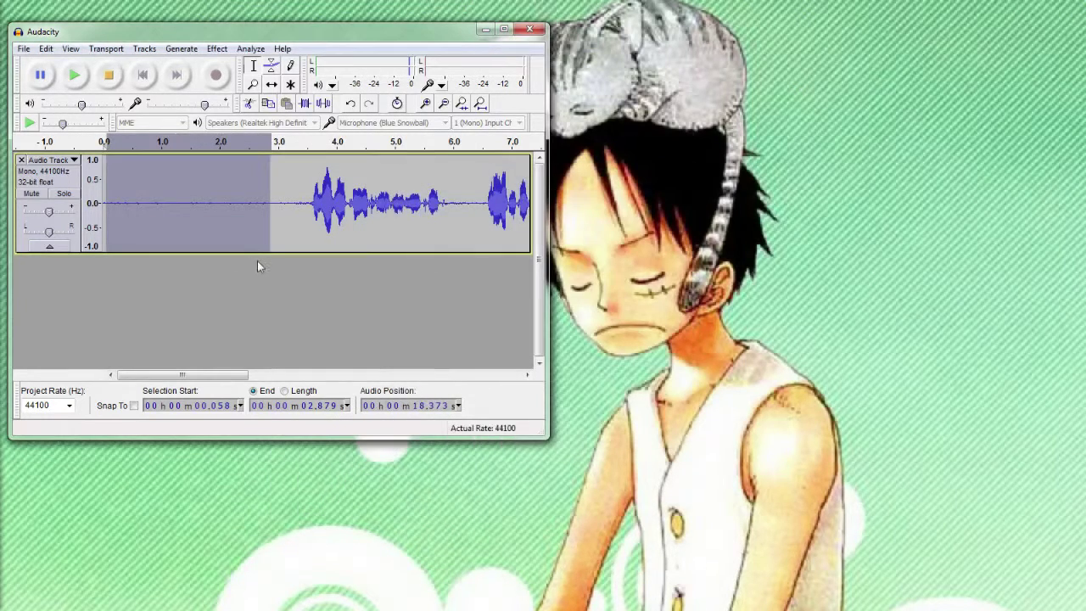
Apply Noise Removal to the whole recording using that profile.
left_click(217, 49)
left_click(177, 211)
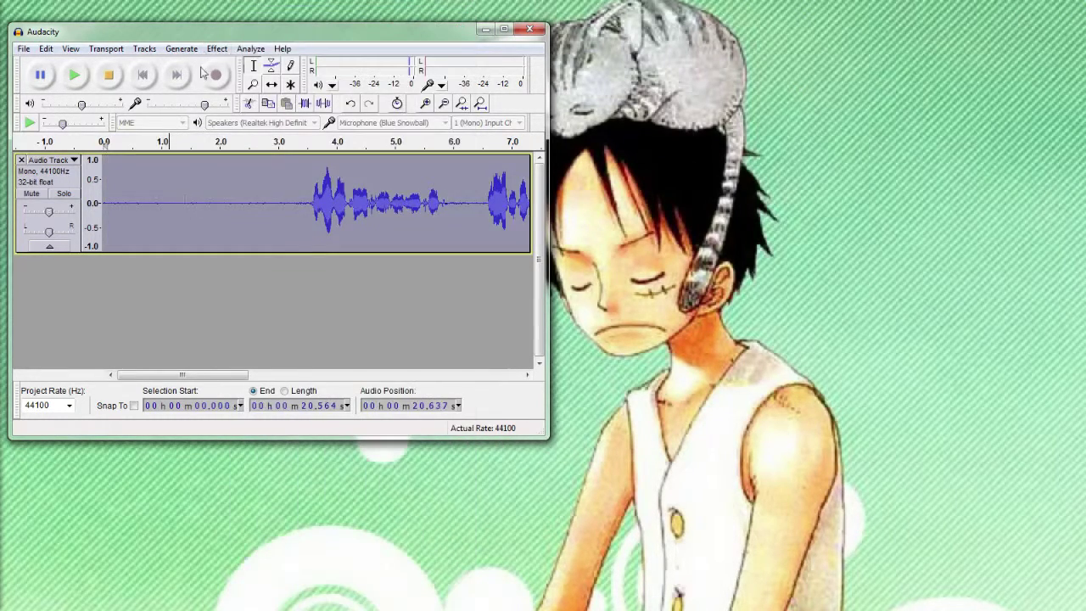
left_click(217, 48)
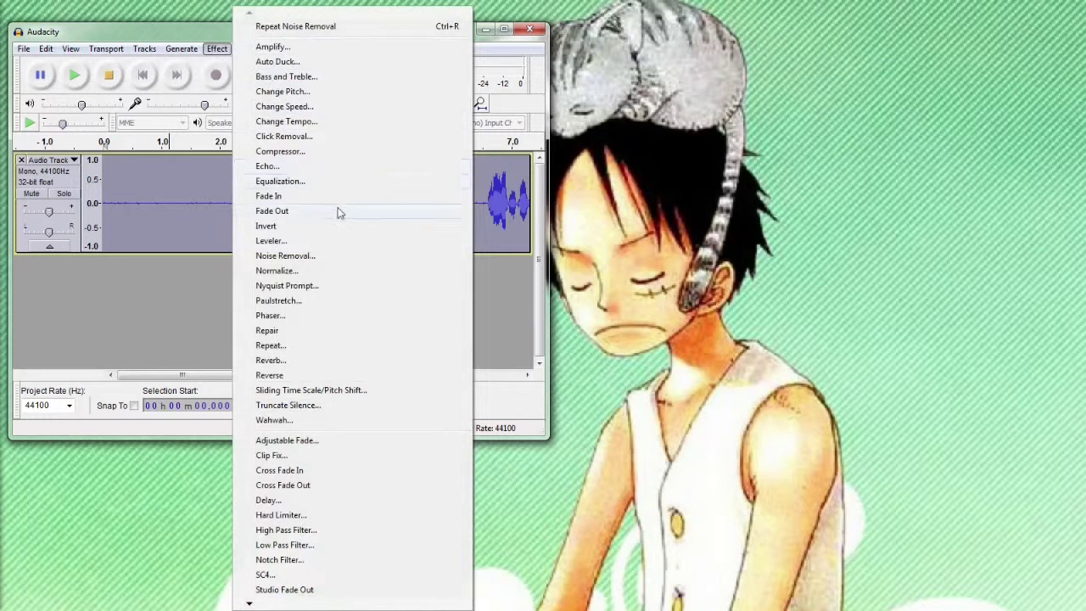
left_click(323, 261)
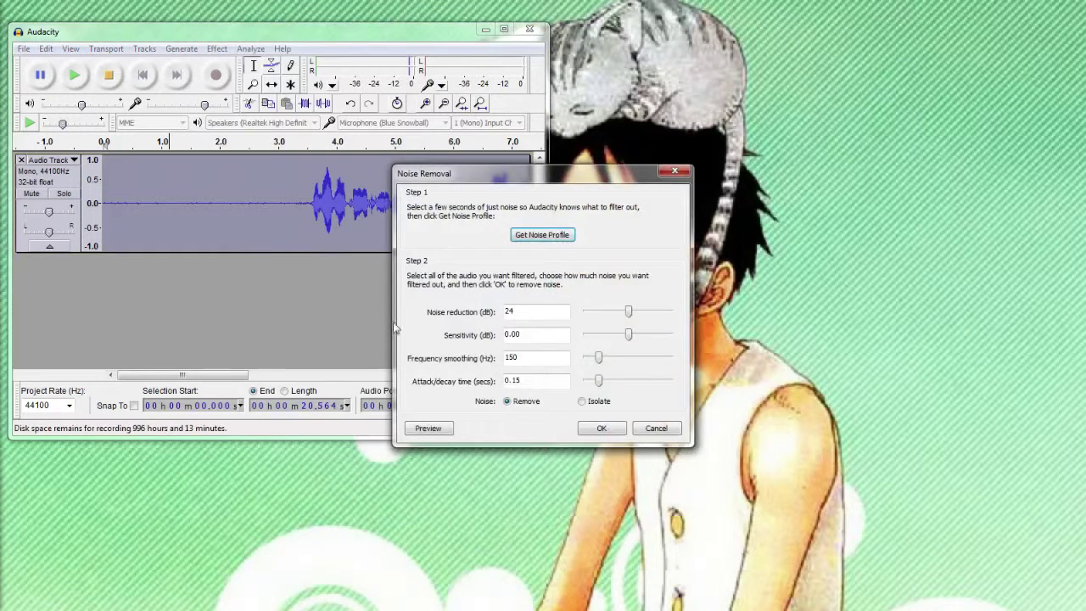
left_click(603, 428)
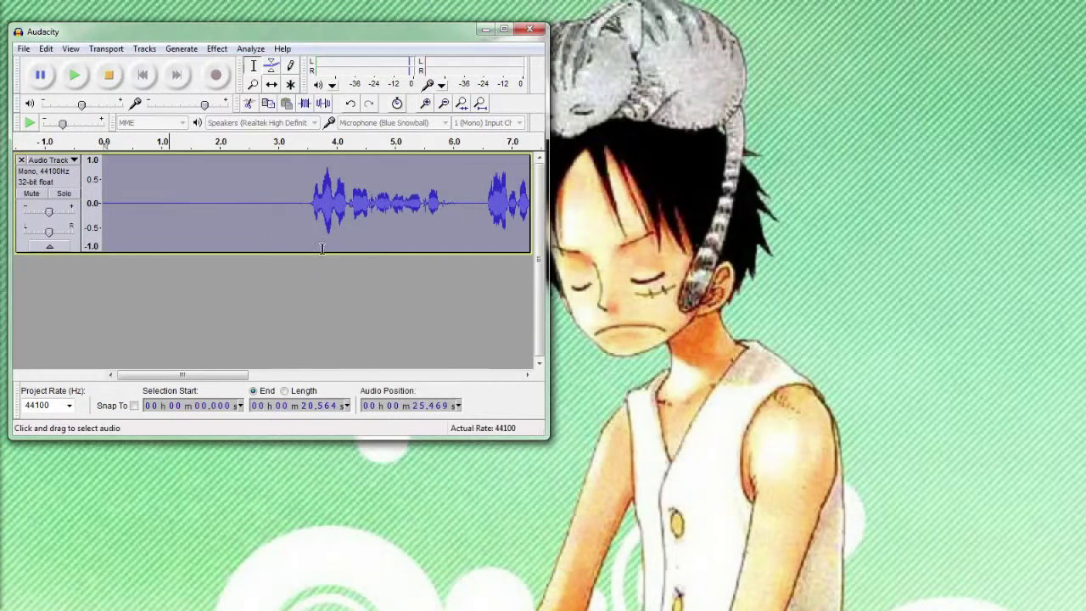
Check the Apply Chain chooser, then review the Other Effects chain's steps in Edit Chains.
left_click(24, 51)
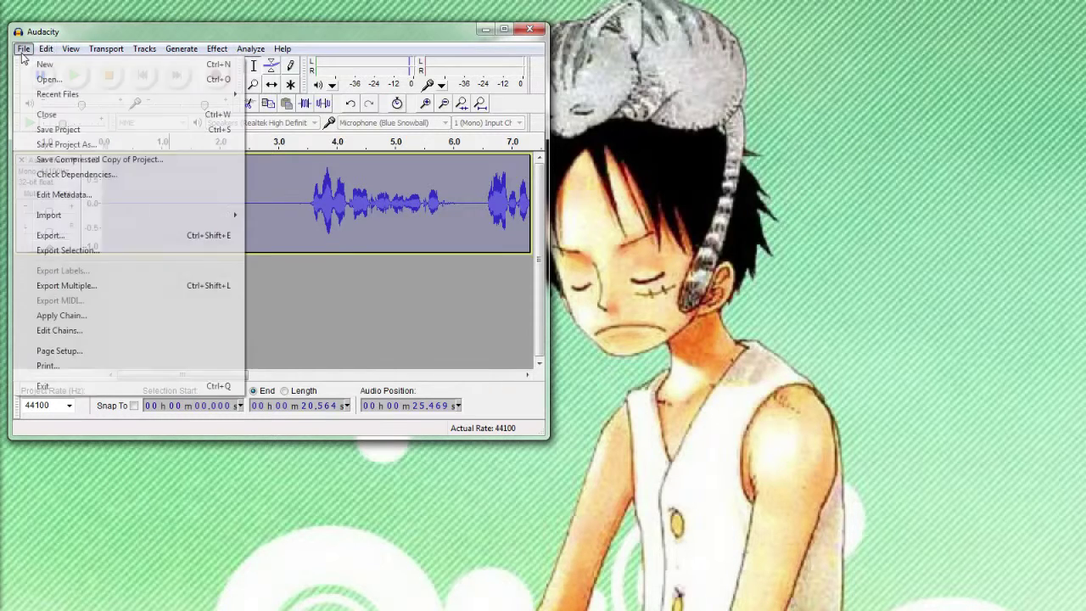
left_click(85, 321)
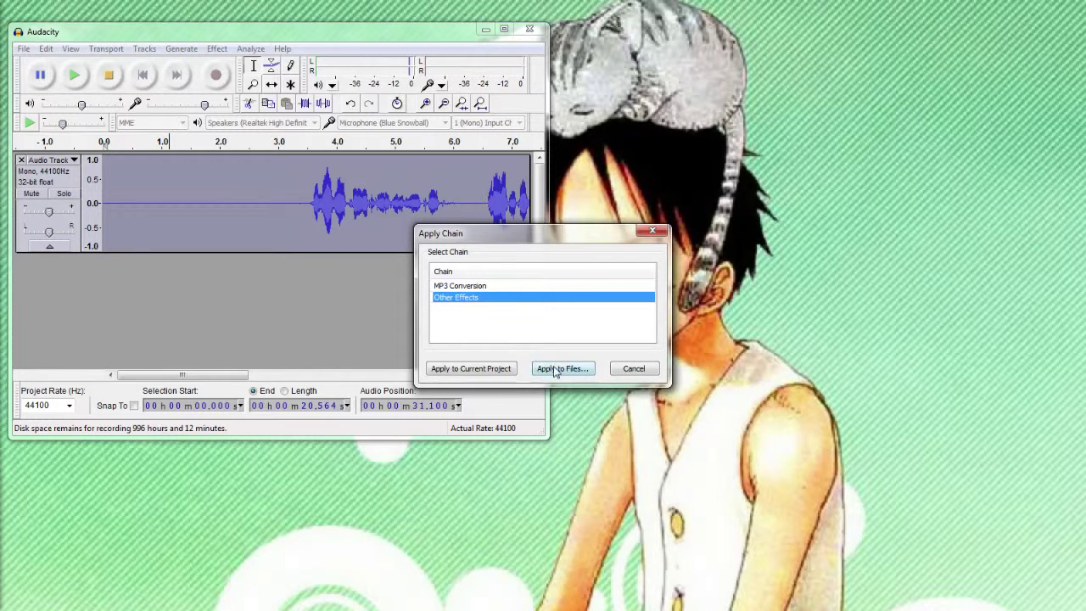
left_click(652, 231)
left_click(24, 49)
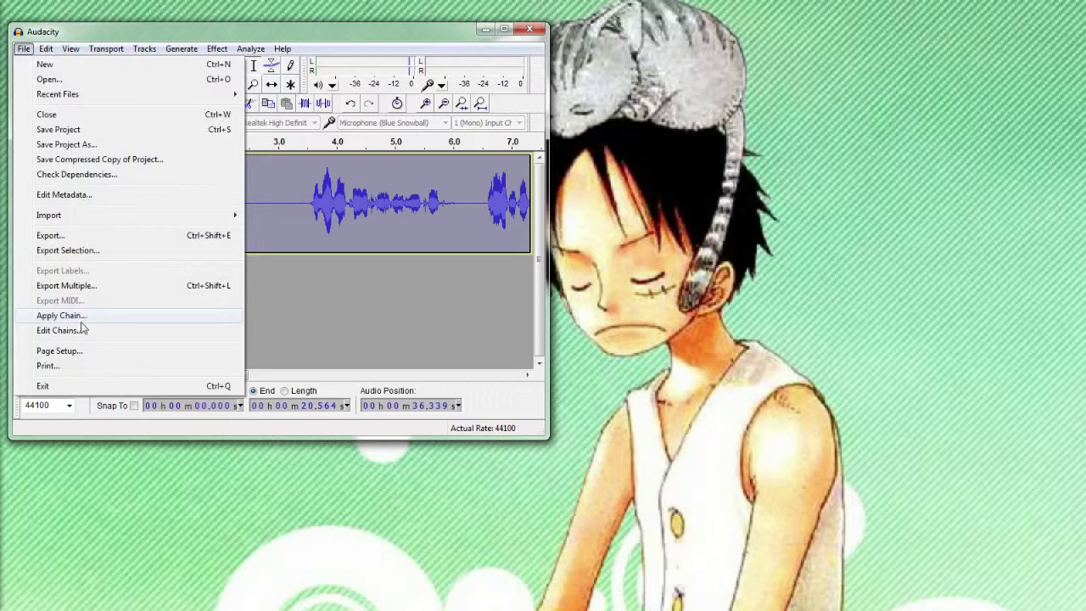
left_click(80, 330)
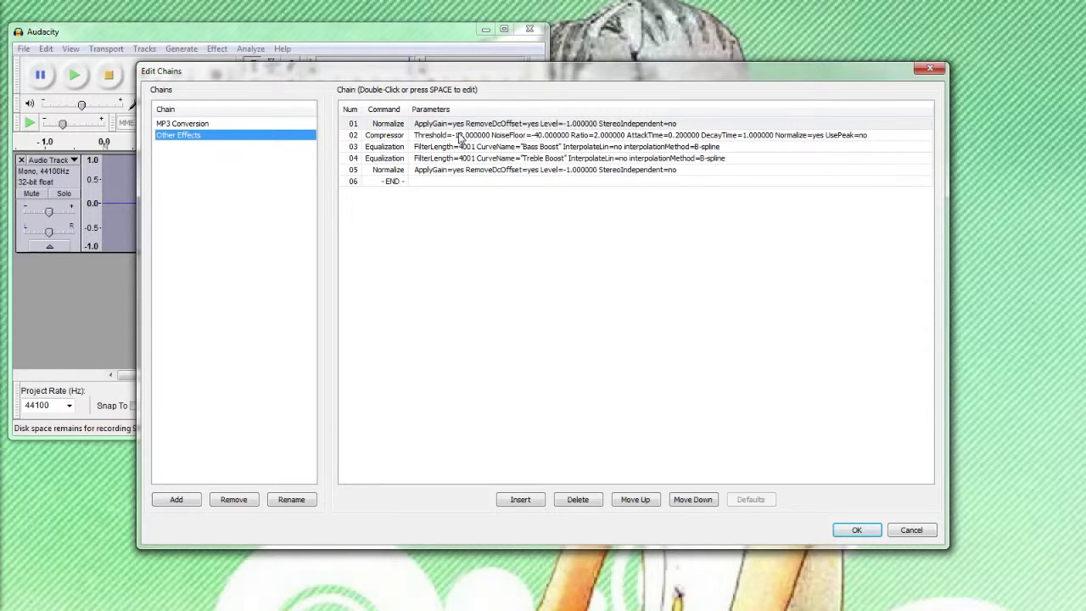
left_click(931, 70)
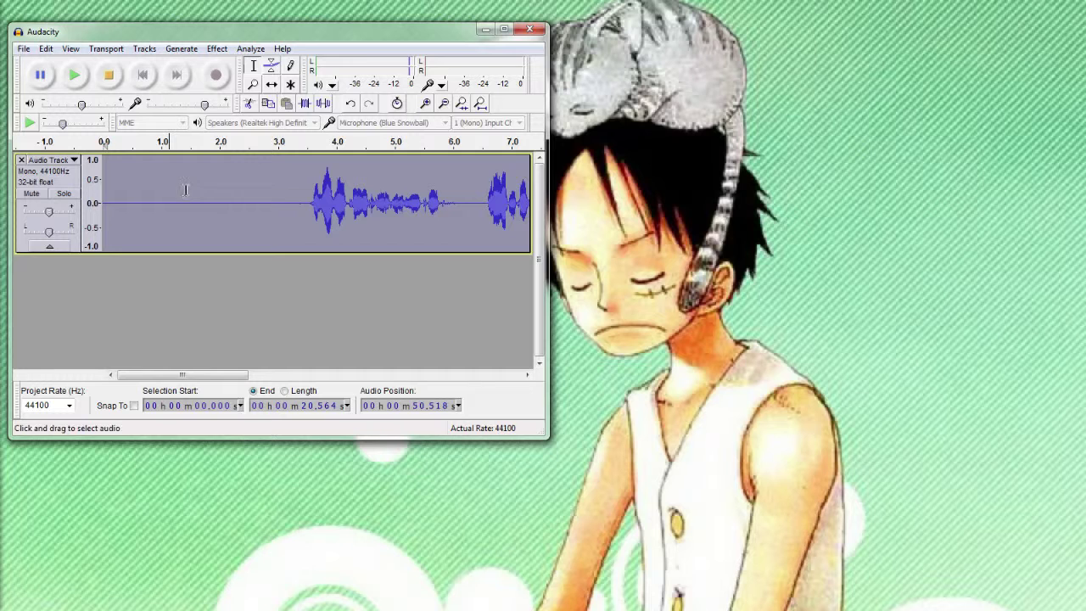
Apply the Other Effects chain to the current project.
left_click(24, 48)
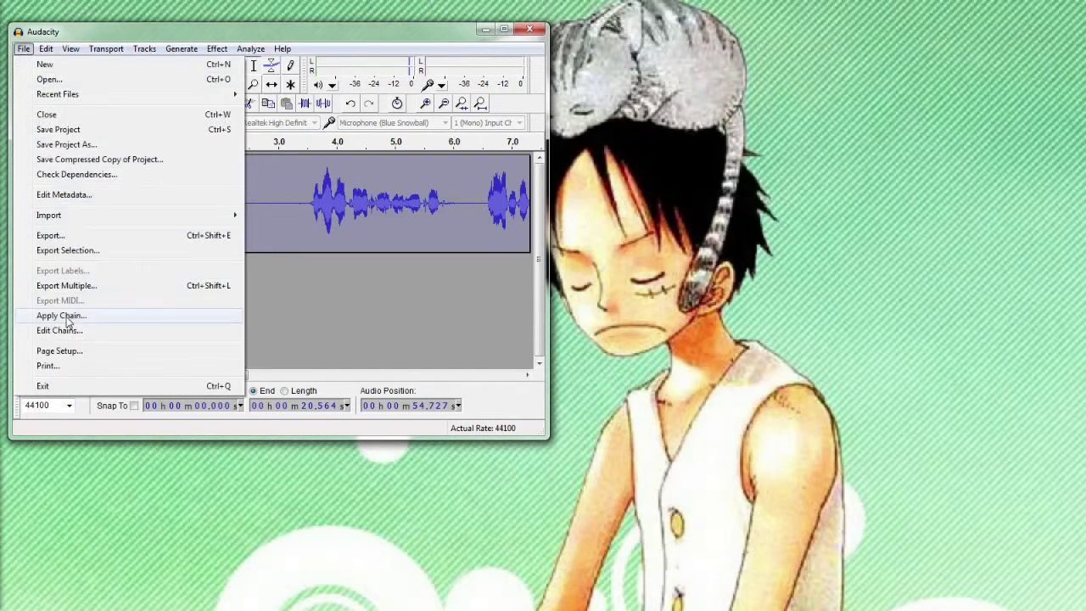
left_click(70, 316)
left_click(466, 372)
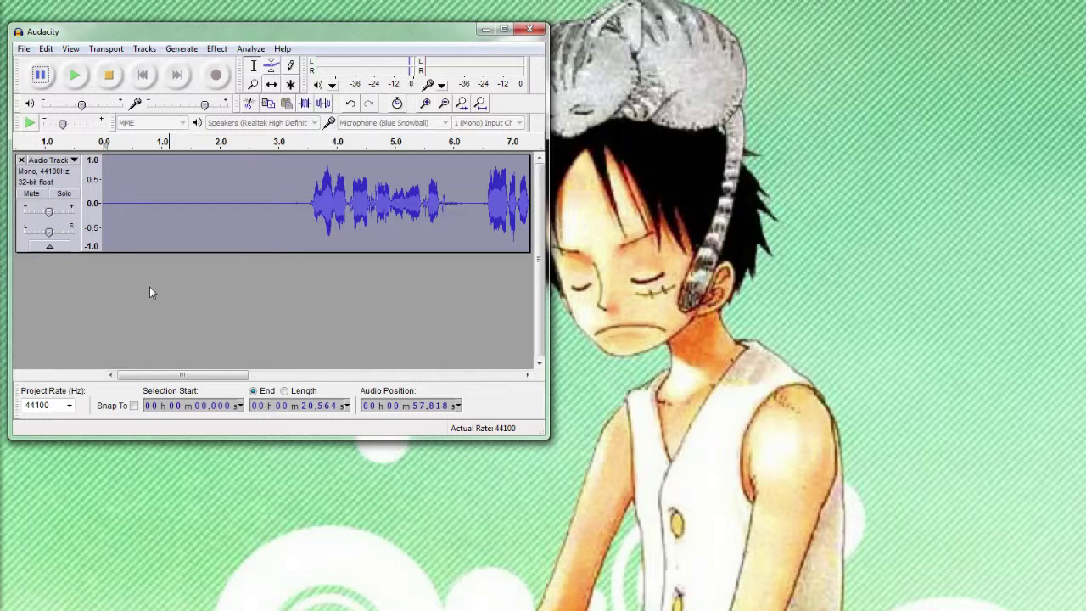
Play the noise-cleaned, chain-processed recording back from the beginning.
left_click(75, 76)
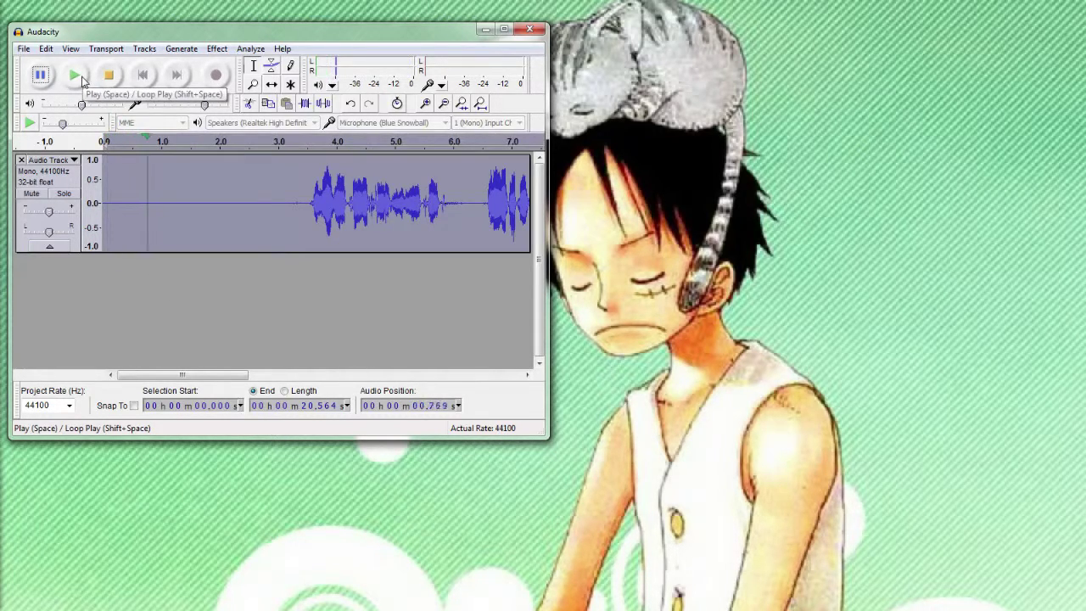